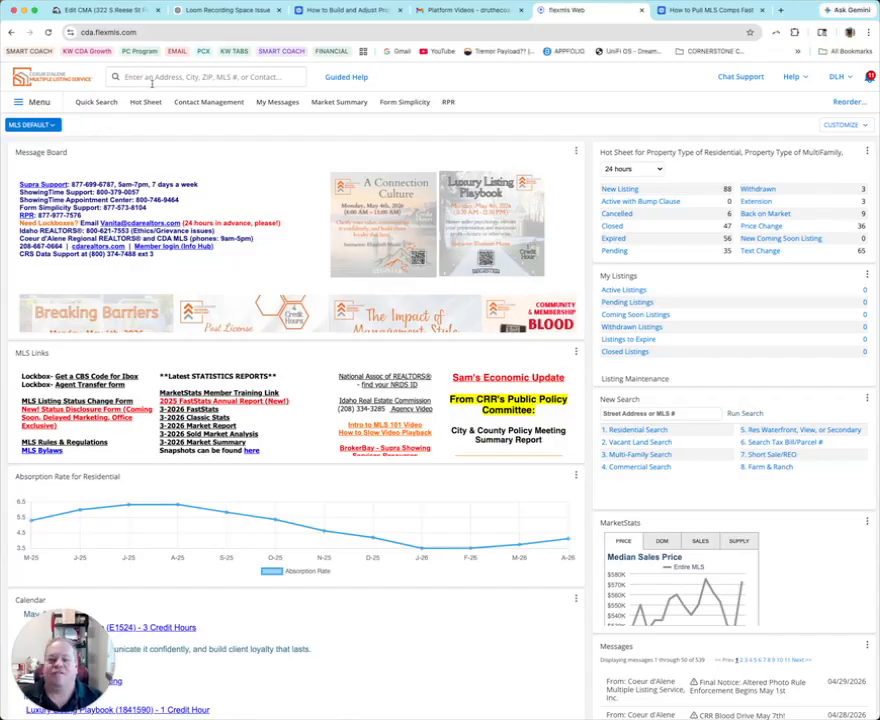
{"action": "left_click", "coordinate": [619, 189]}
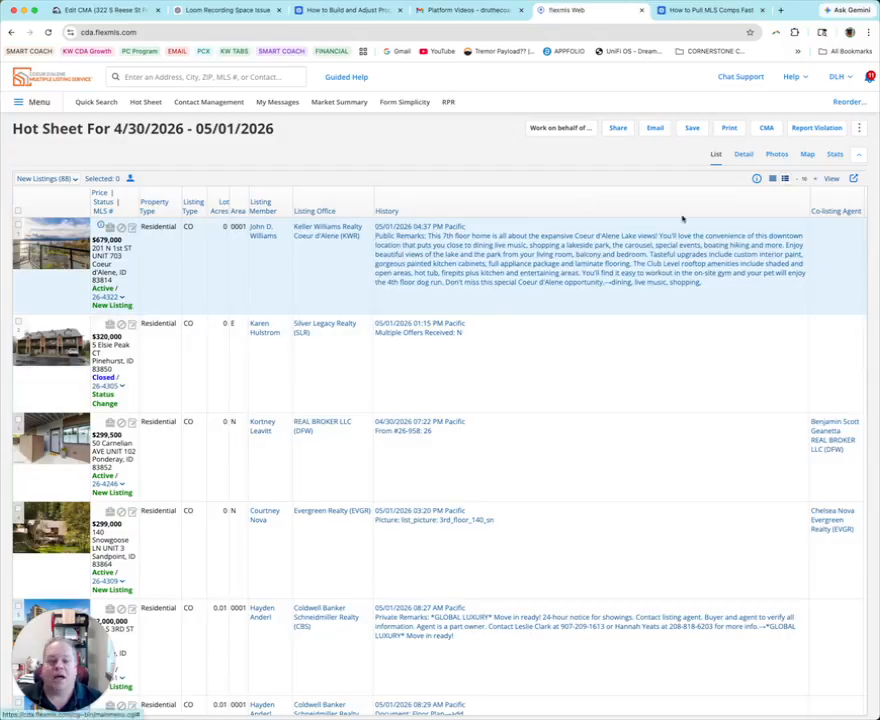
{"action": "left_click", "coordinate": [743, 154]}
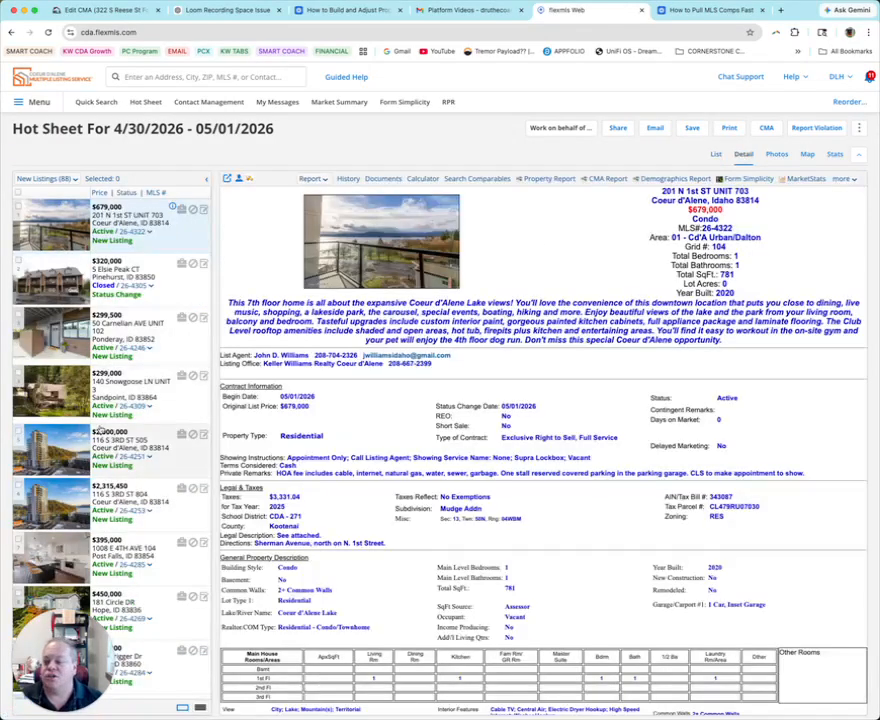
{"action": "scroll", "coordinate": [101, 424], "scroll_direction": "down", "scroll_amount": 10}
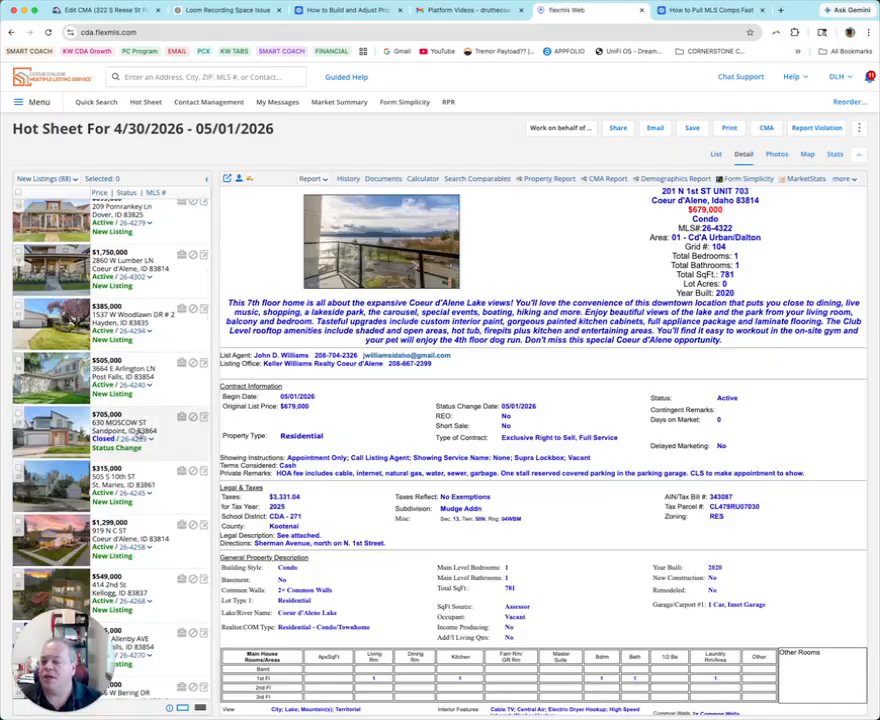
{"action": "left_click", "coordinate": [95, 300]}
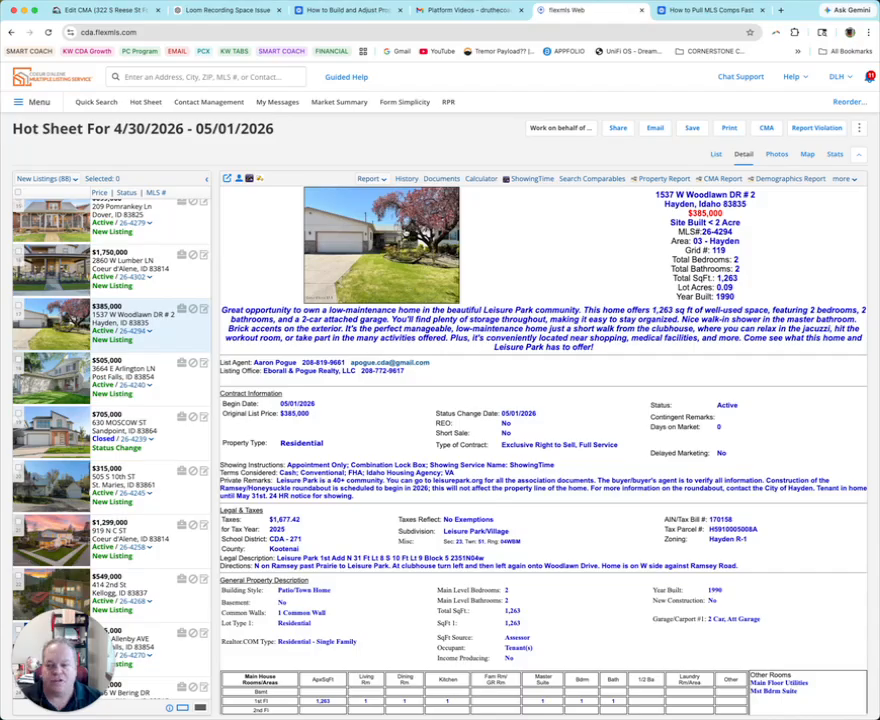
- Send the Woodlawn listing from Flexmls into a new ShowingCart tour in ShowingTime
{"action": "left_click", "coordinate": [521, 184]}
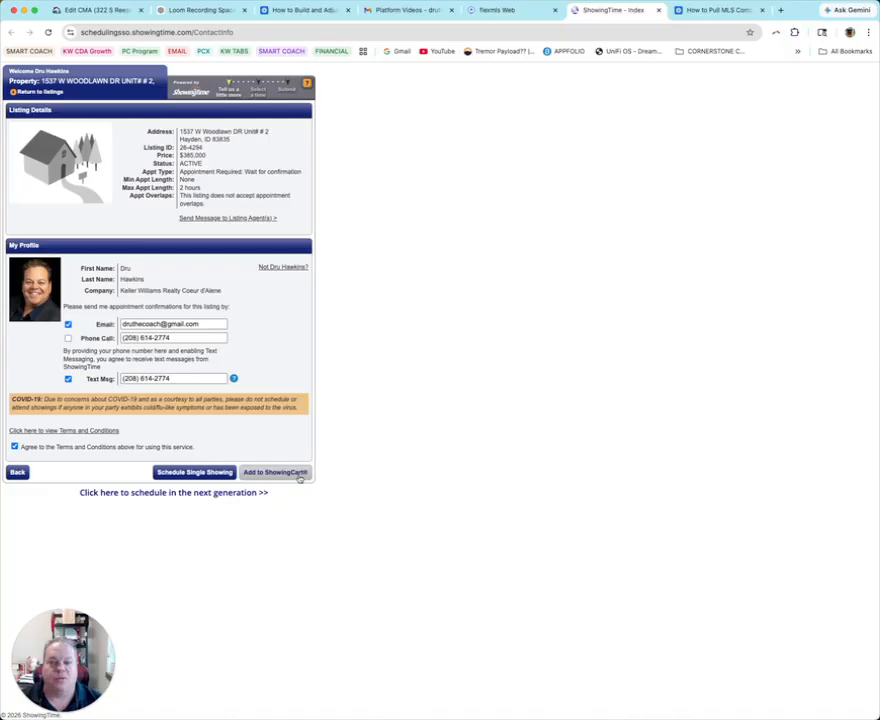
{"action": "left_click", "coordinate": [298, 474]}
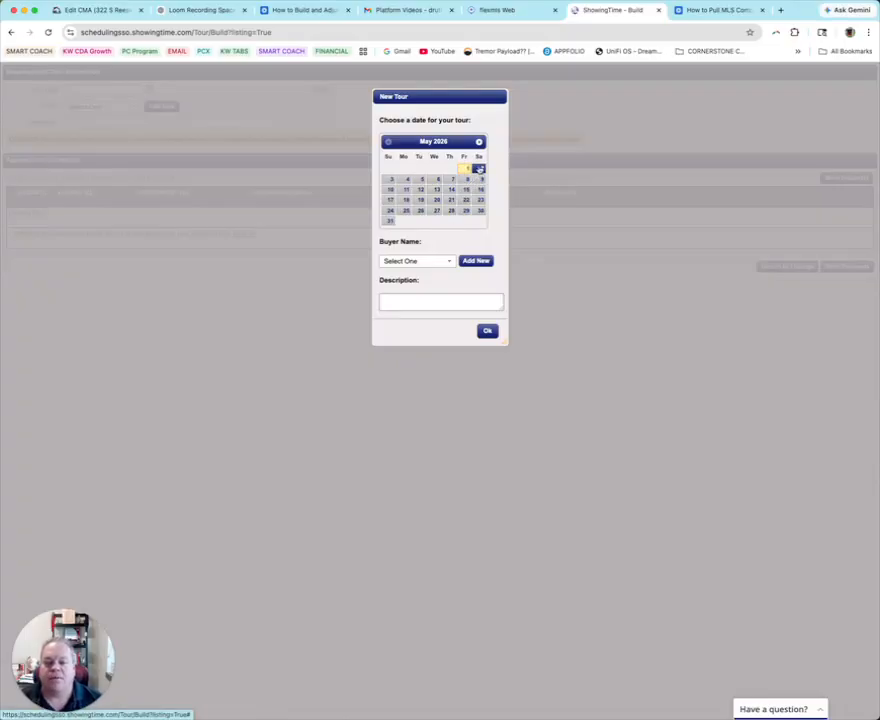
- Date the new tour May 2, 2026 and assign the buyer
{"action": "left_click", "coordinate": [480, 169]}
{"action": "left_click", "coordinate": [450, 261]}
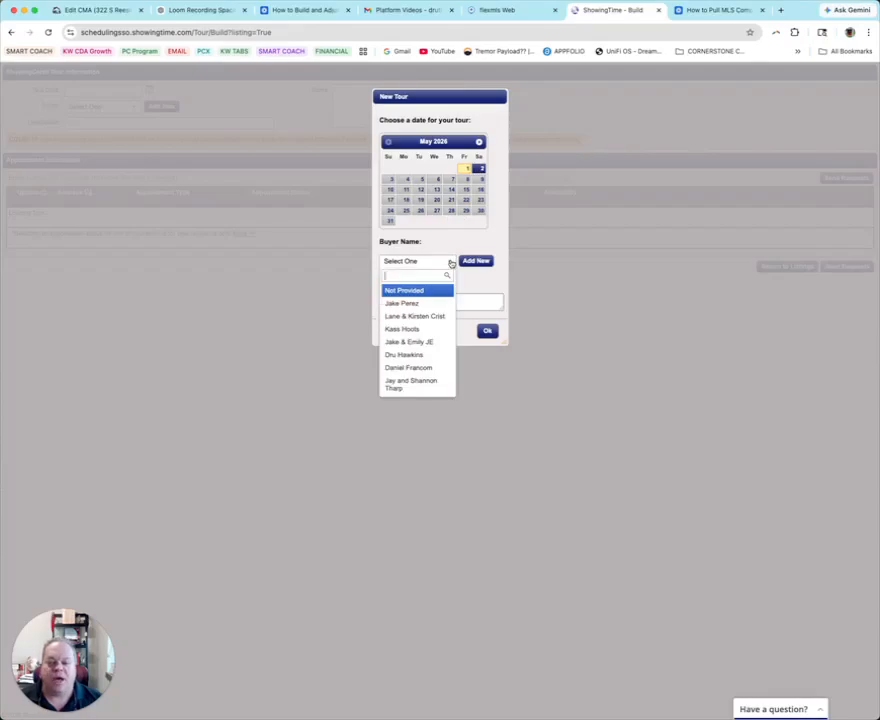
{"action": "left_click", "coordinate": [419, 330]}
{"action": "left_click", "coordinate": [487, 330]}
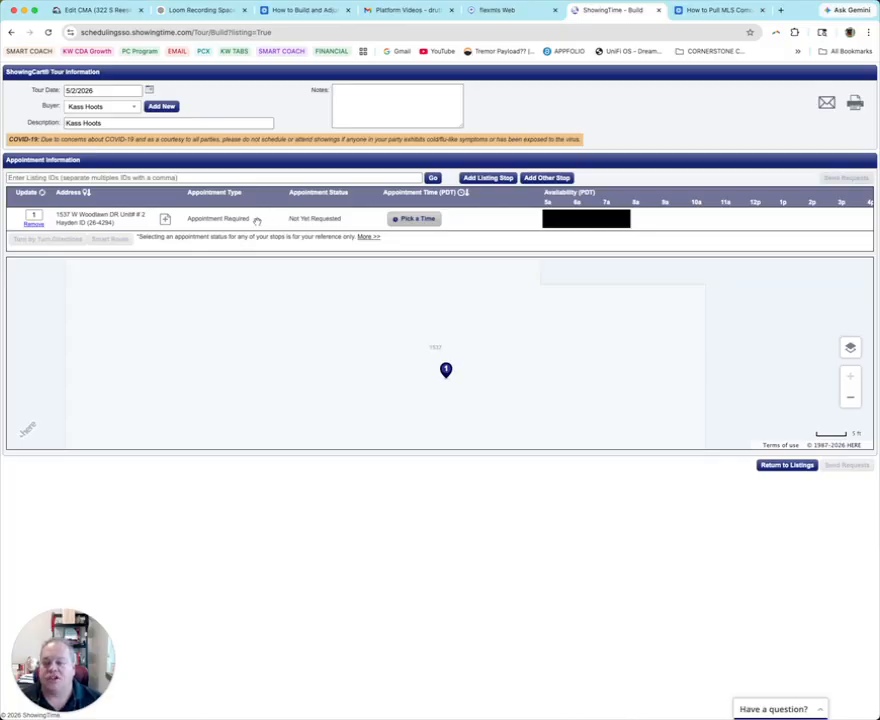
- Book the Woodlawn stop for 8:30–8:45 AM
{"action": "left_click", "coordinate": [414, 218]}
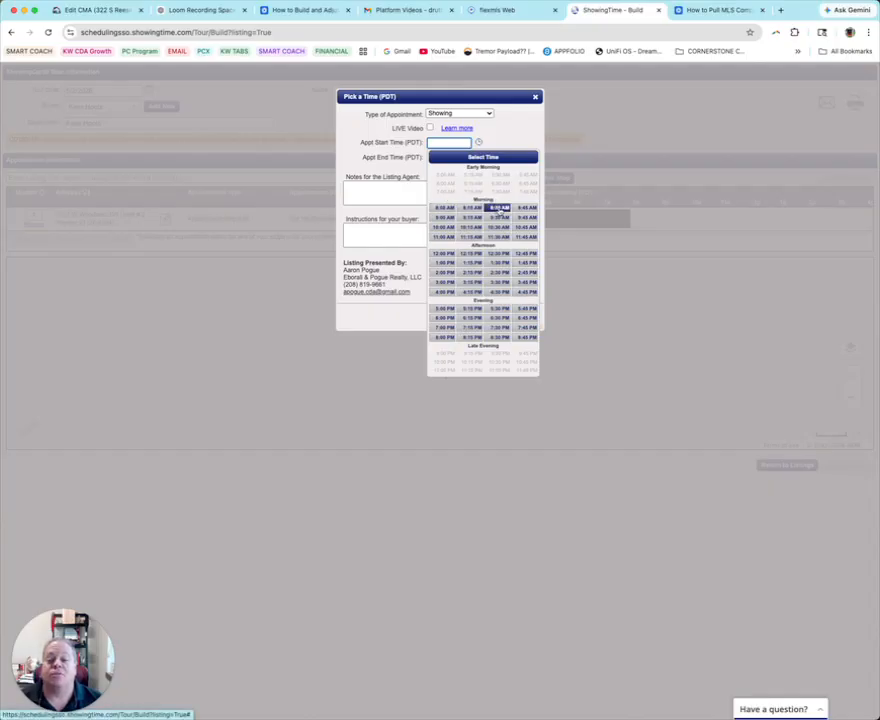
{"action": "left_click", "coordinate": [499, 208]}
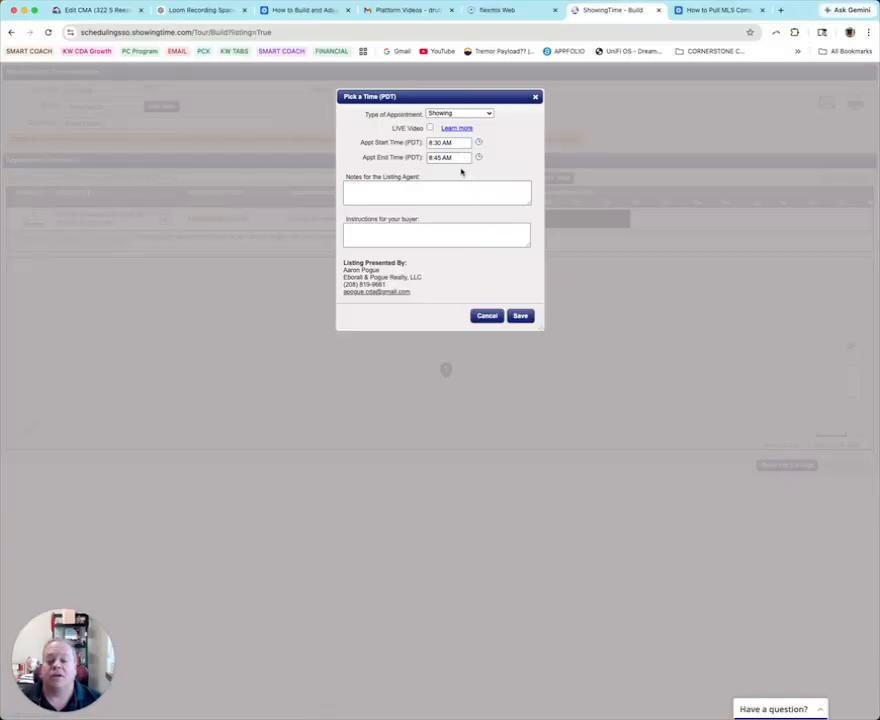
{"action": "left_click", "coordinate": [379, 194]}
{"action": "left_click", "coordinate": [377, 228]}
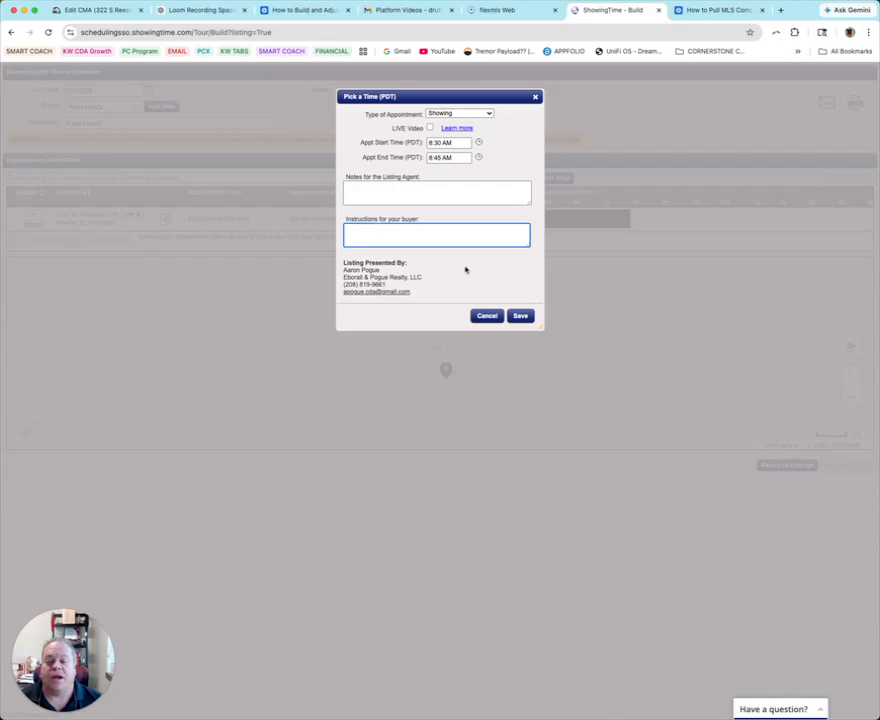
{"action": "left_click", "coordinate": [519, 316]}
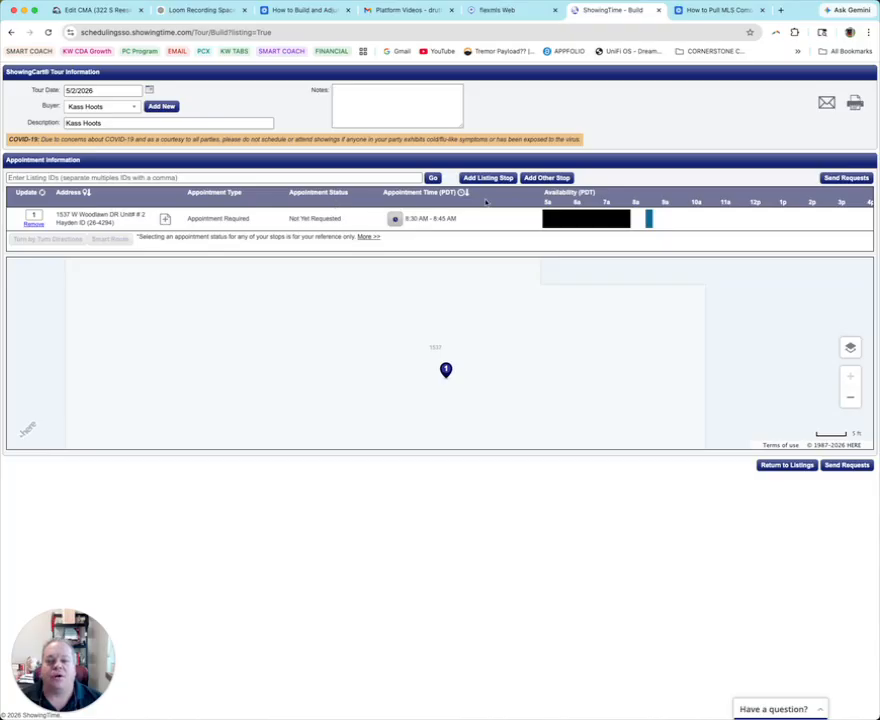
- Look up listing ID 'pinegrove' (no match), clear it, and open the Add Listing Stop search
{"action": "left_click", "coordinate": [420, 178]}
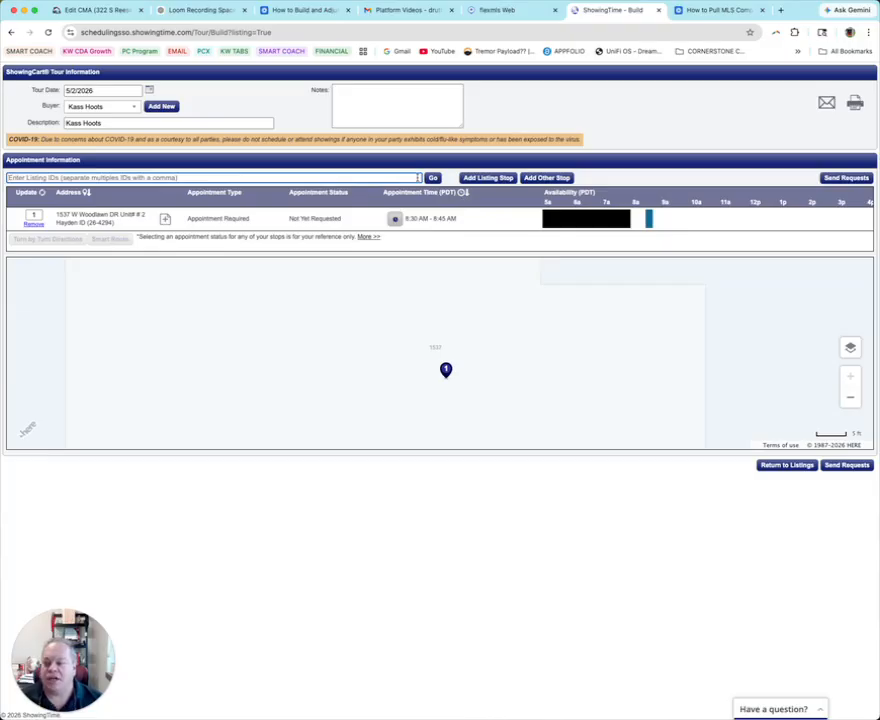
{"action": "type", "text": "2"}
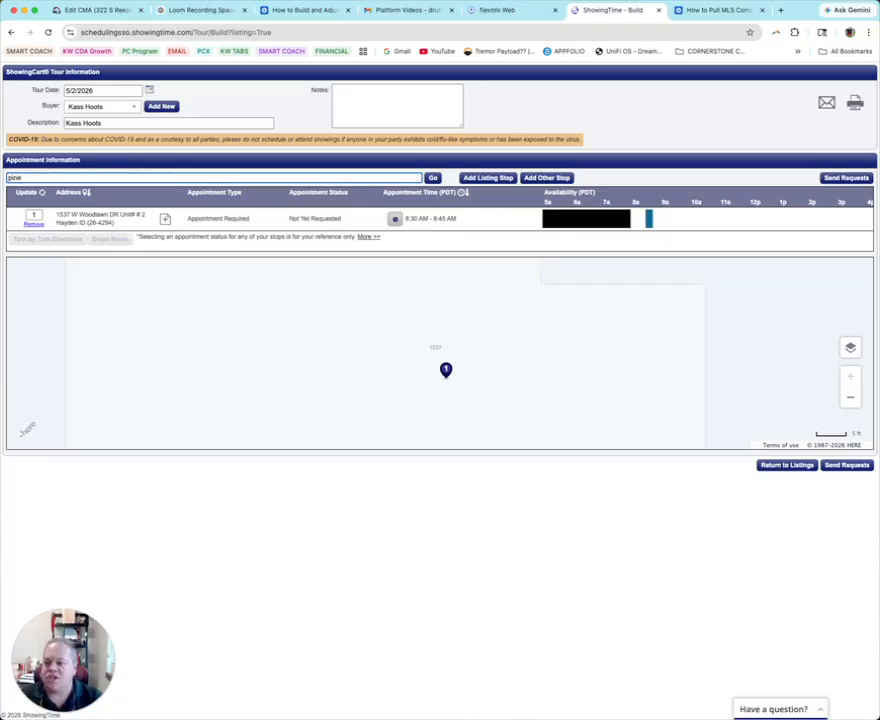
{"action": "type", "text": "inegrove"}
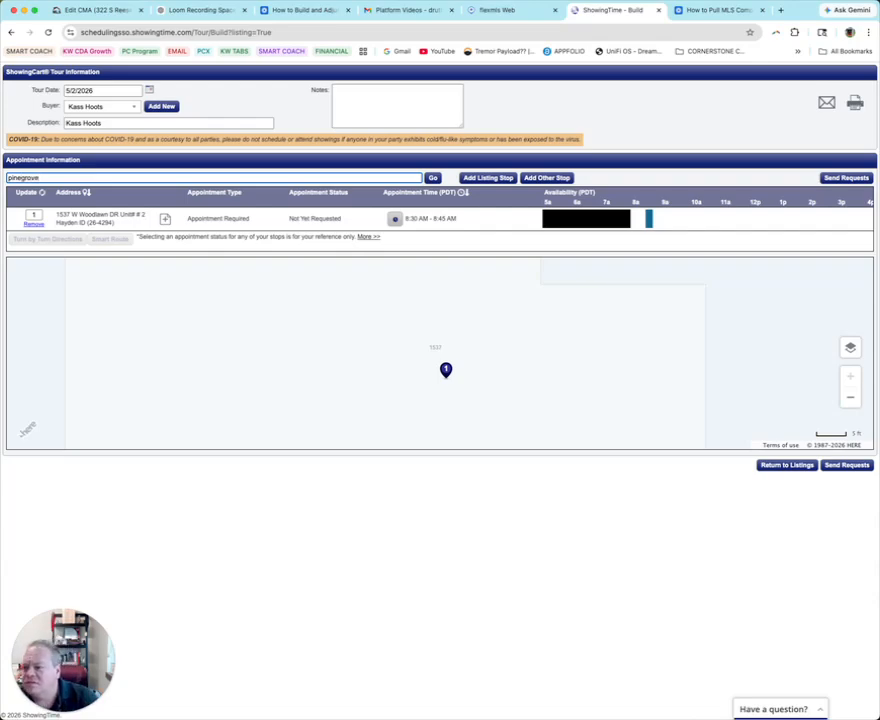
{"action": "left_click", "coordinate": [433, 178]}
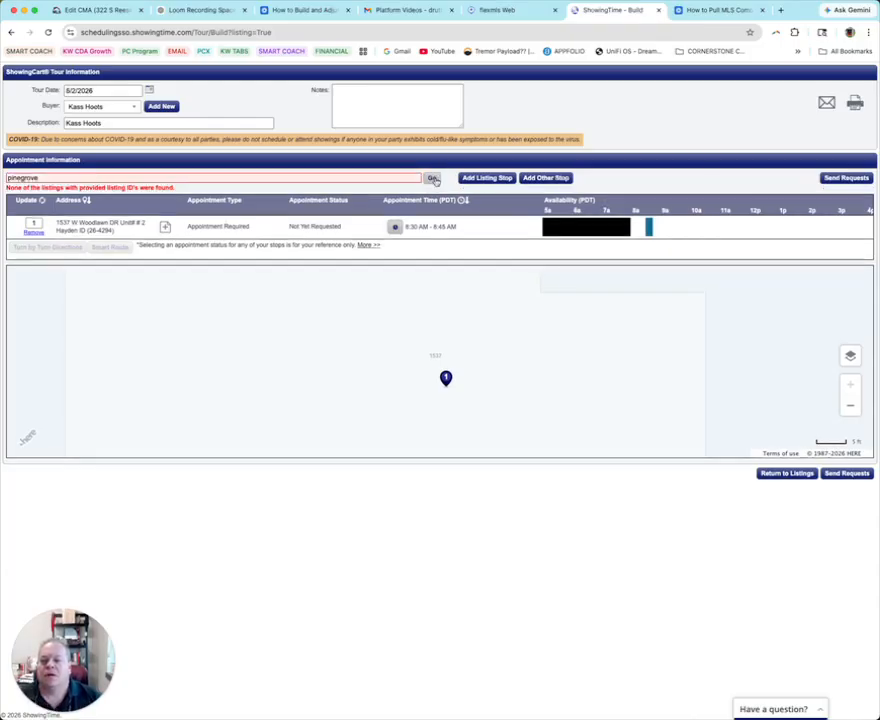
{"action": "double_click", "coordinate": [47, 177]}
{"action": "key", "text": "BackSpace"}
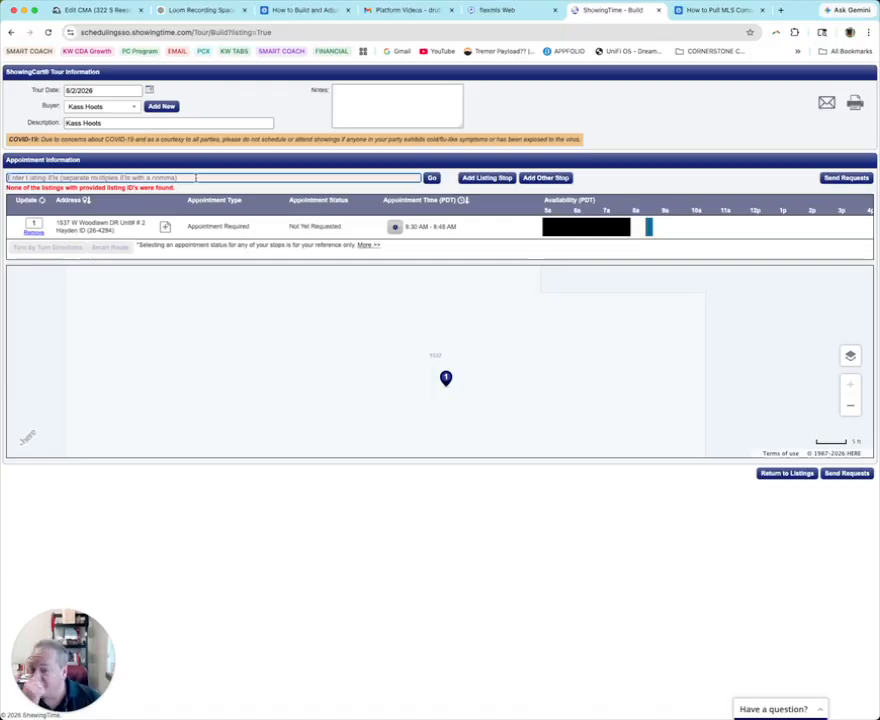
{"action": "left_click", "coordinate": [474, 180]}
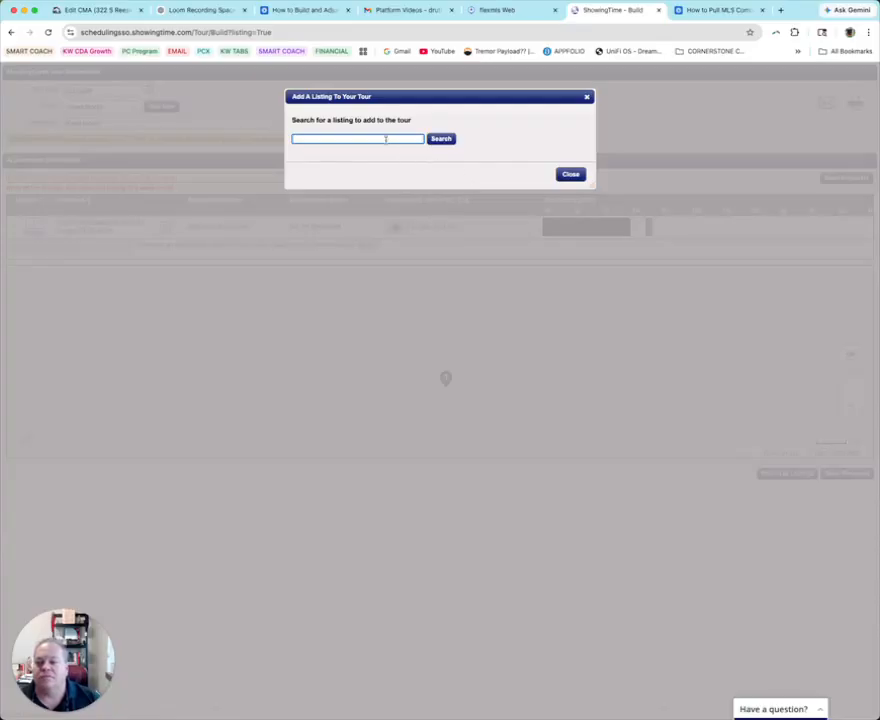
- Load flexmls.com in a new browser tab and log in
{"action": "left_click", "coordinate": [780, 10]}
{"action": "type", "text": "flexmls.com"}
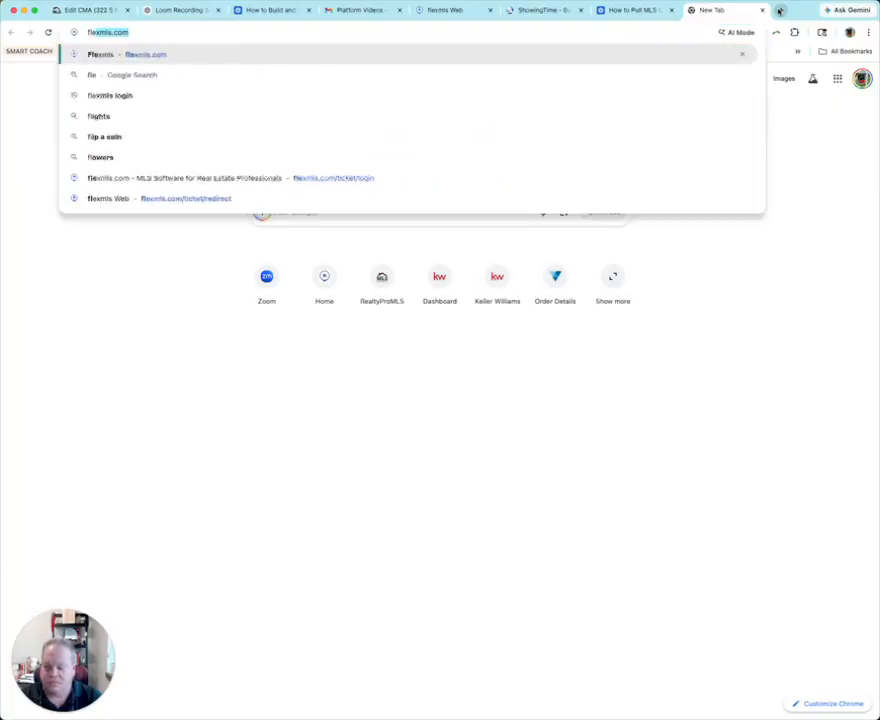
{"action": "key", "text": "Return"}
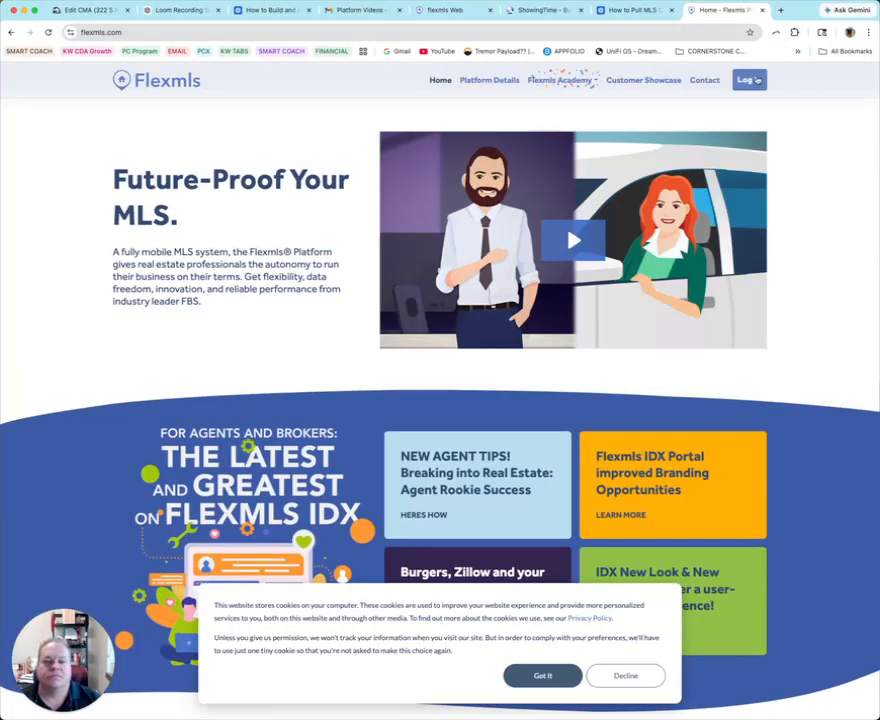
{"action": "left_click", "coordinate": [757, 79]}
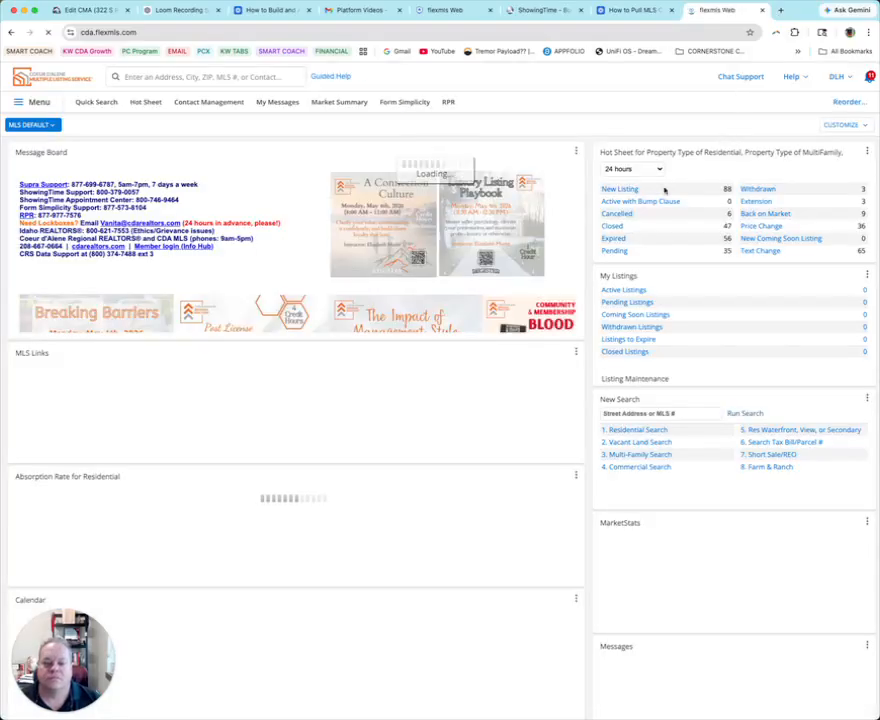
{"action": "left_click", "coordinate": [619, 188]}
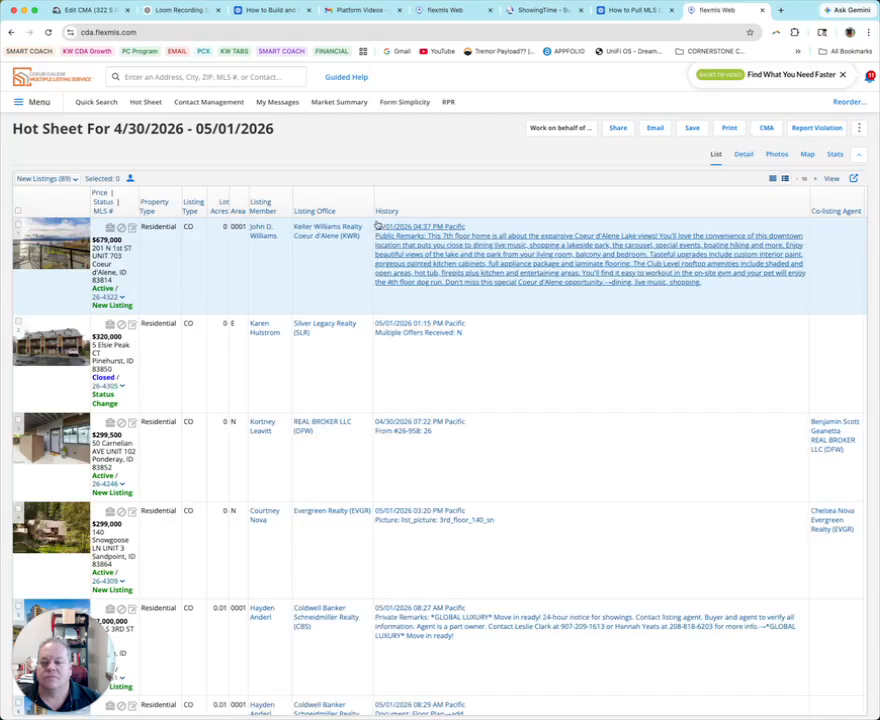
{"action": "left_click", "coordinate": [743, 155]}
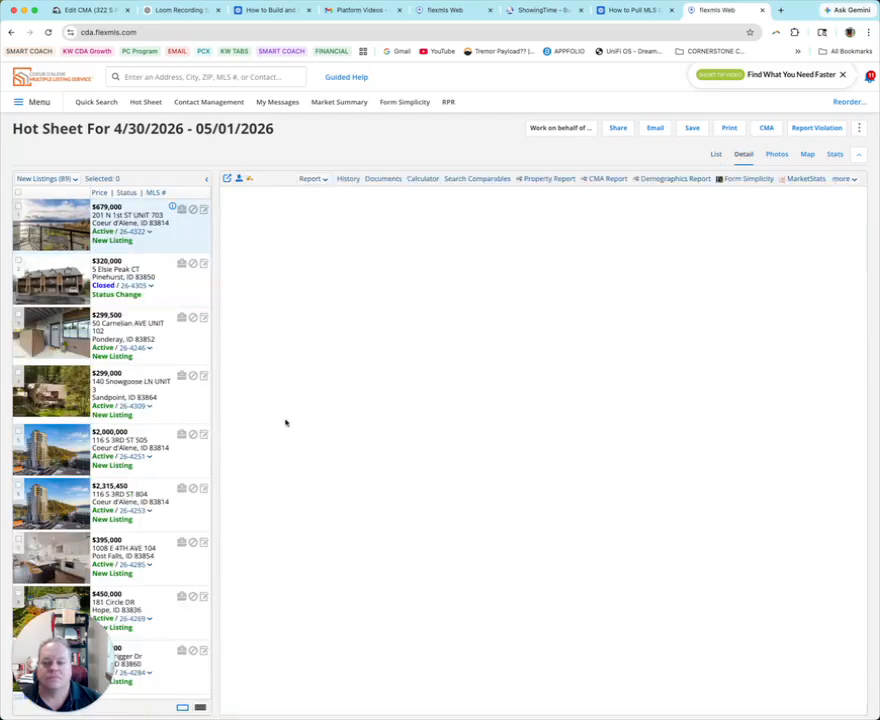
{"action": "scroll", "coordinate": [122, 450], "scroll_direction": "down", "scroll_amount": 10}
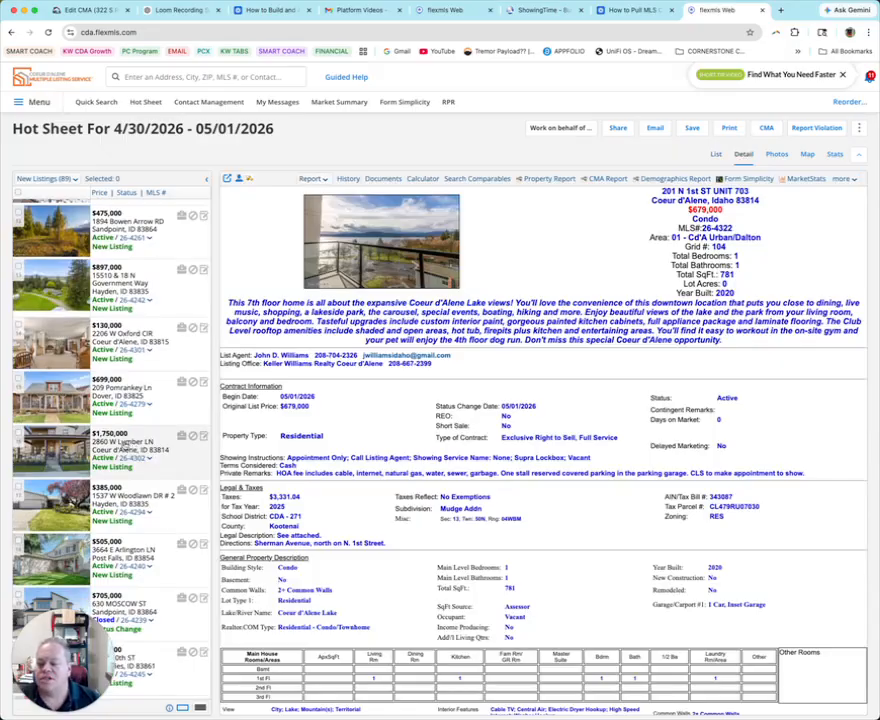
{"action": "left_click", "coordinate": [120, 392]}
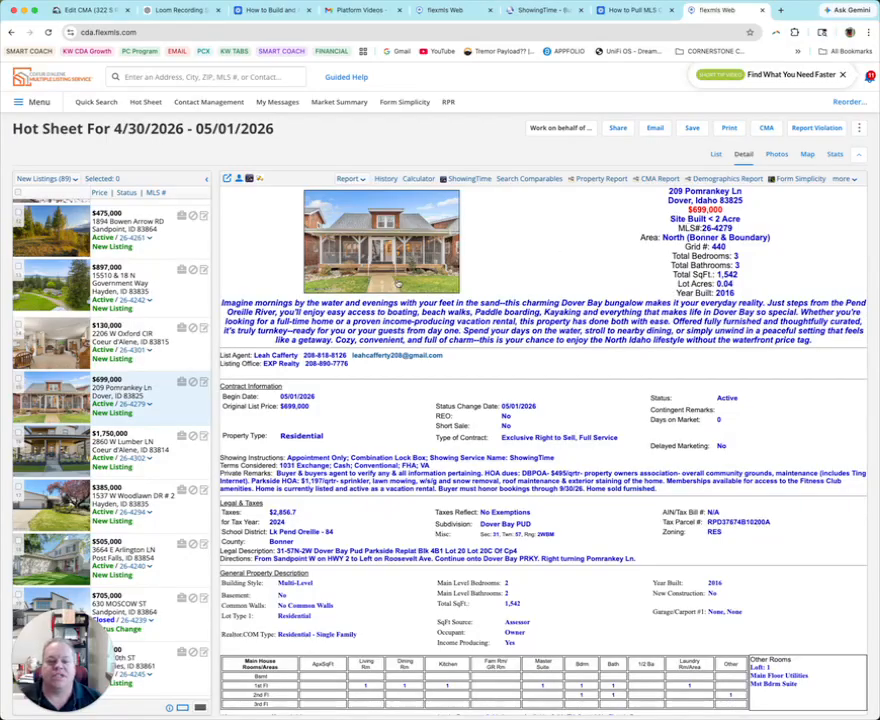
- Add listing 26-4279 to the tour as stop 2 by its listing ID
{"action": "left_click", "coordinate": [512, 10]}
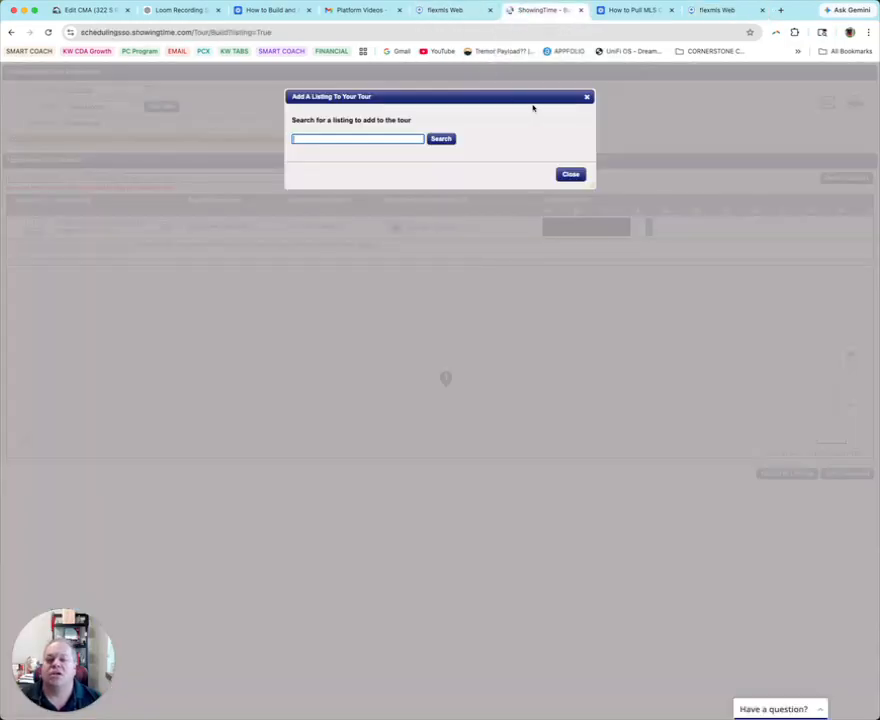
{"action": "left_click", "coordinate": [587, 98]}
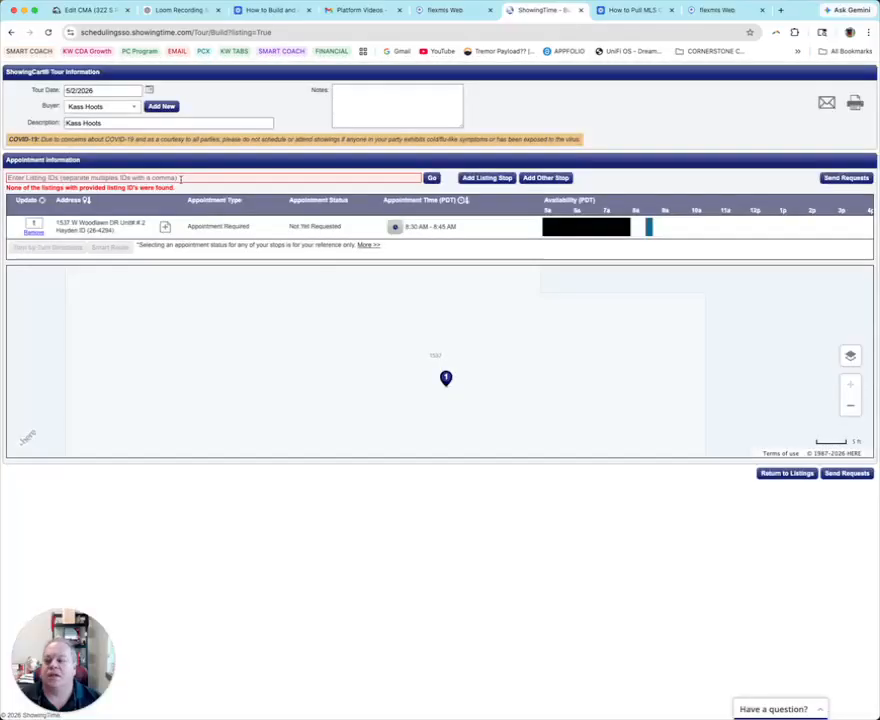
{"action": "left_click", "coordinate": [181, 178]}
{"action": "type", "text": "26-"}
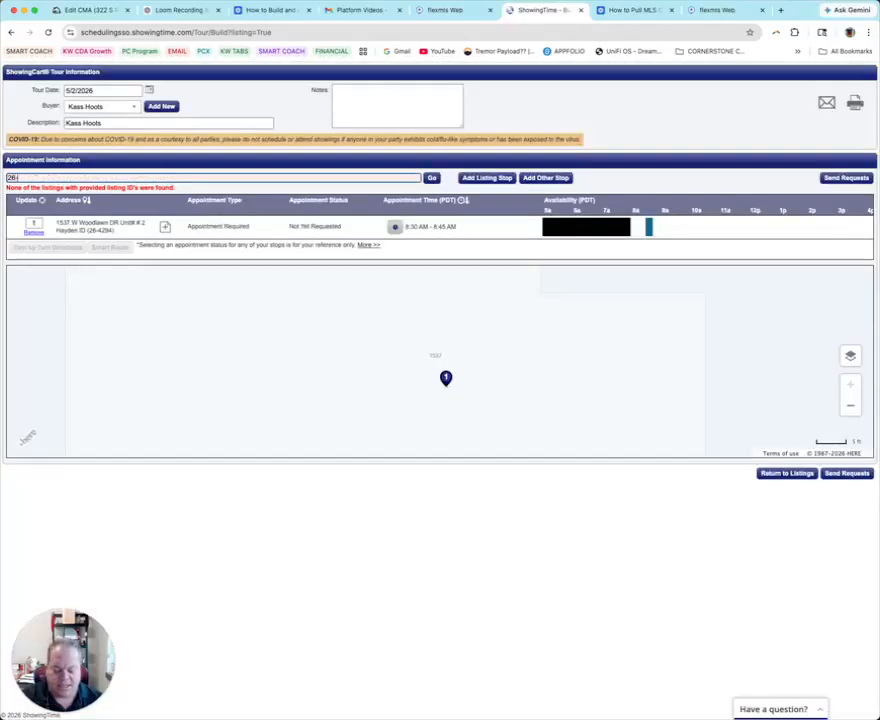
{"action": "type", "text": "4279"}
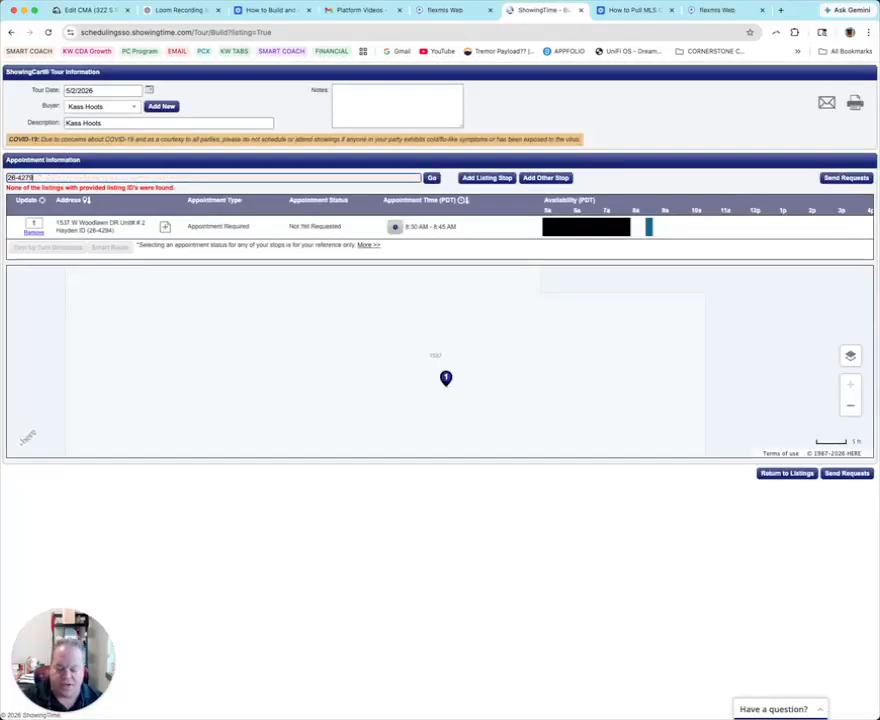
{"action": "left_click", "coordinate": [432, 179]}
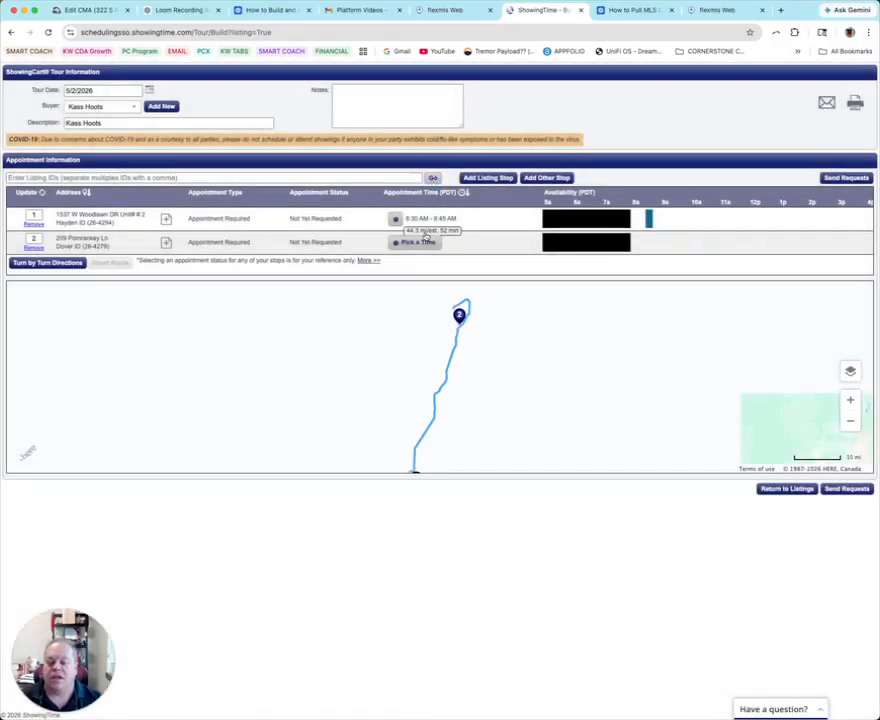
- Schedule stop 2 from 10:00 to 10:15 AM
{"action": "left_click", "coordinate": [419, 242]}
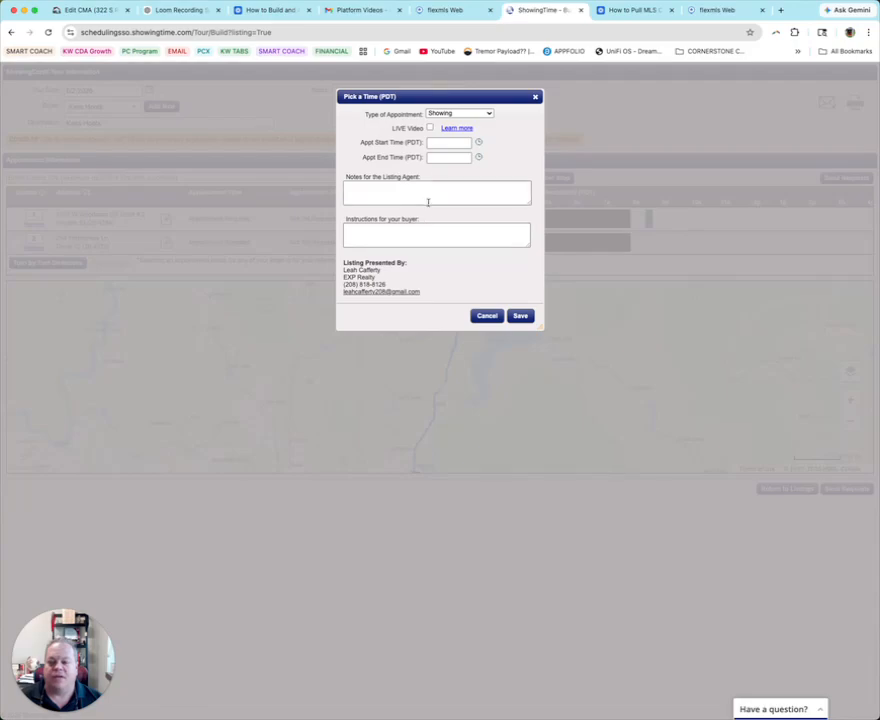
{"action": "left_click", "coordinate": [434, 143]}
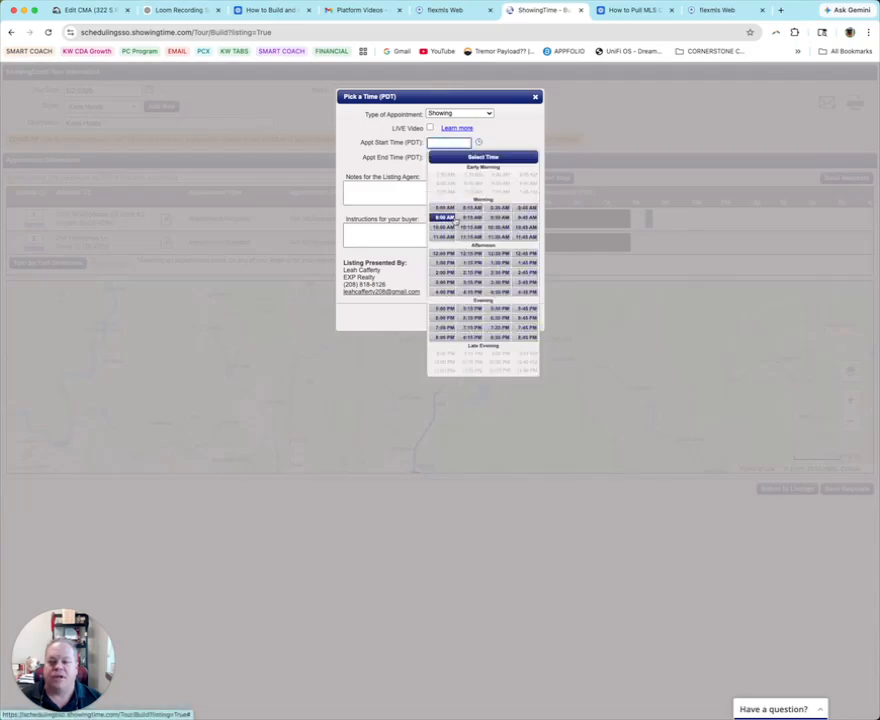
{"action": "left_click", "coordinate": [443, 227]}
{"action": "left_click", "coordinate": [446, 206]}
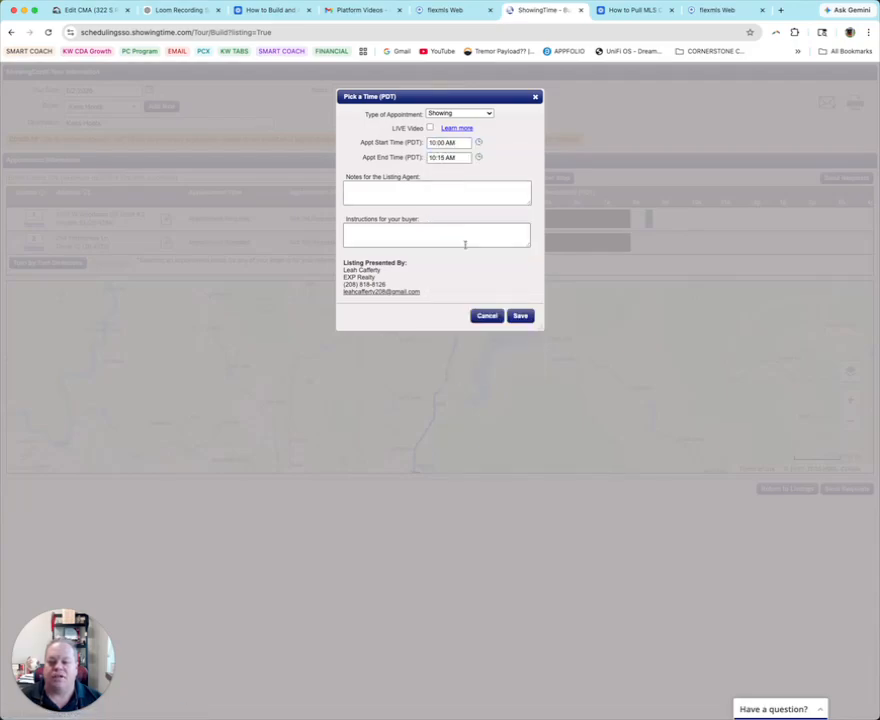
{"action": "left_click", "coordinate": [520, 316]}
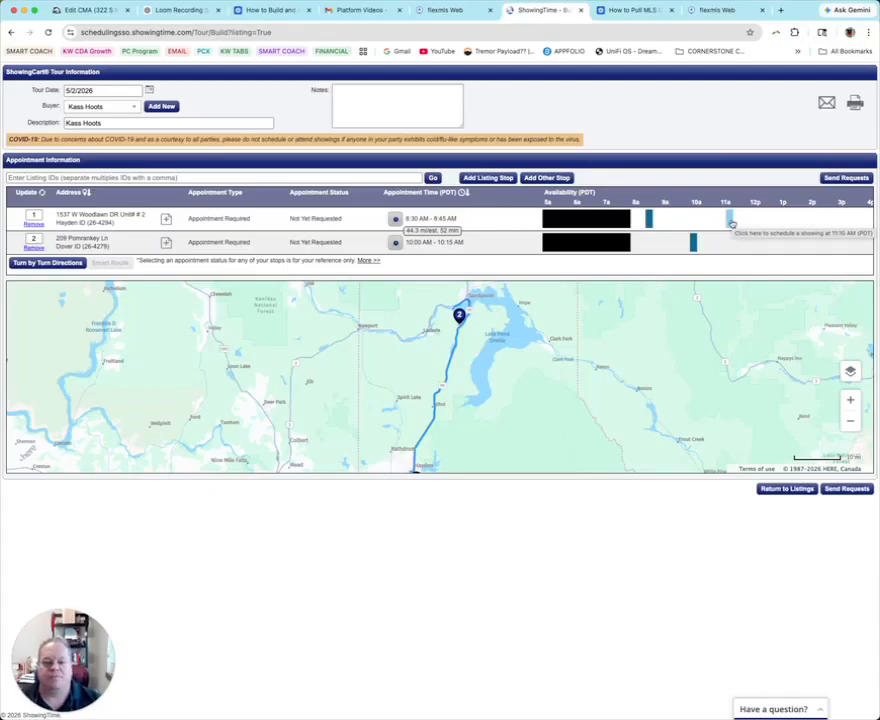
- From the Flexmls listing, open ShowingTime's weekly calendar for a single showing
{"action": "left_click", "coordinate": [458, 11]}
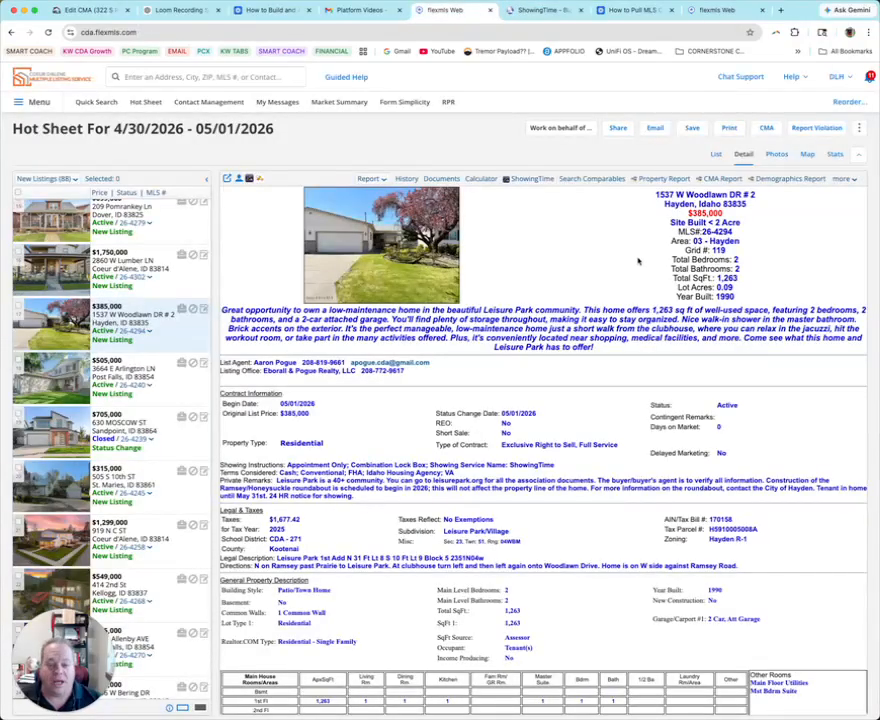
{"action": "left_click", "coordinate": [532, 180]}
{"action": "left_click", "coordinate": [125, 472]}
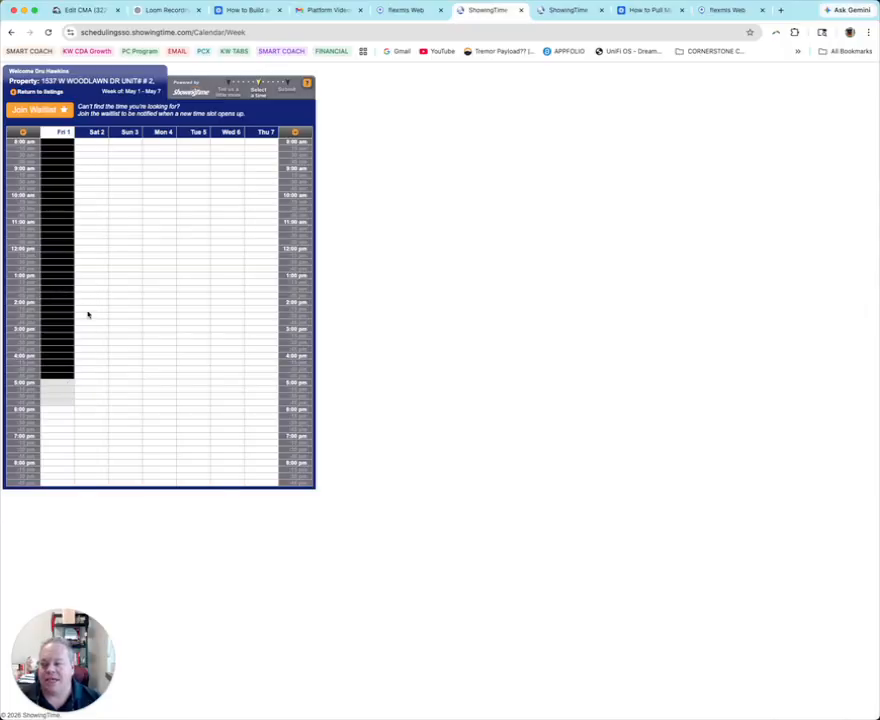
- Pick the Sat May 2 9:15 am slot and buyer, then close unbooked and return to Flexmls
{"action": "left_click", "coordinate": [88, 176]}
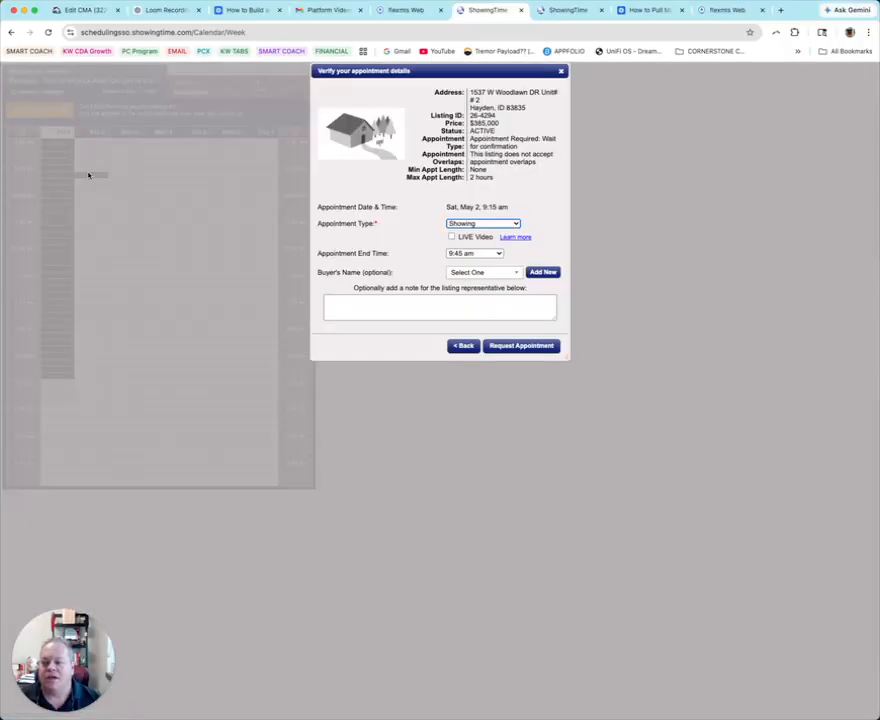
{"action": "left_click", "coordinate": [472, 275]}
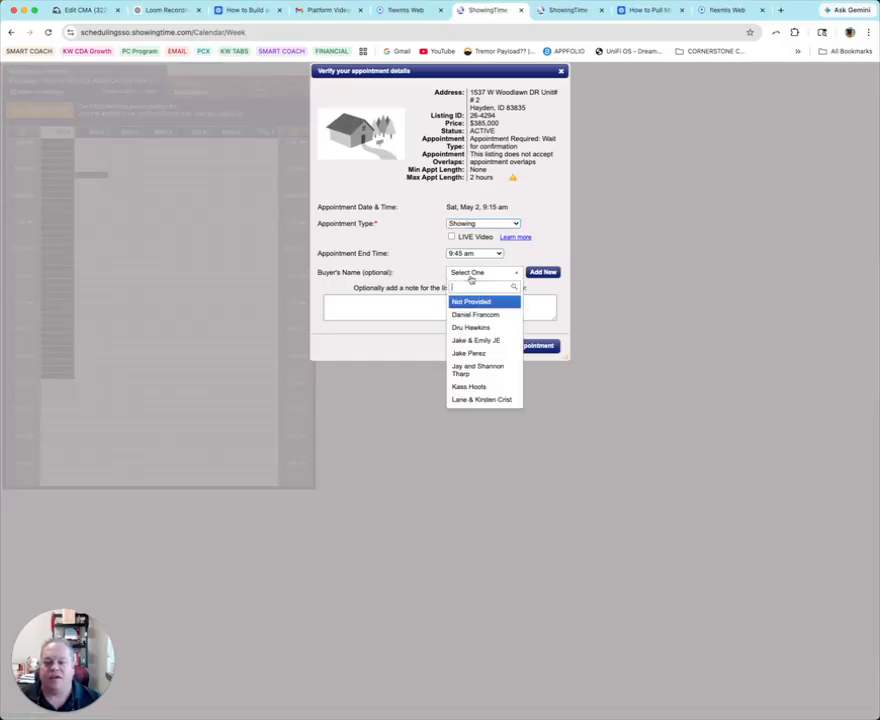
{"action": "left_click", "coordinate": [483, 386]}
{"action": "left_click", "coordinate": [521, 389]}
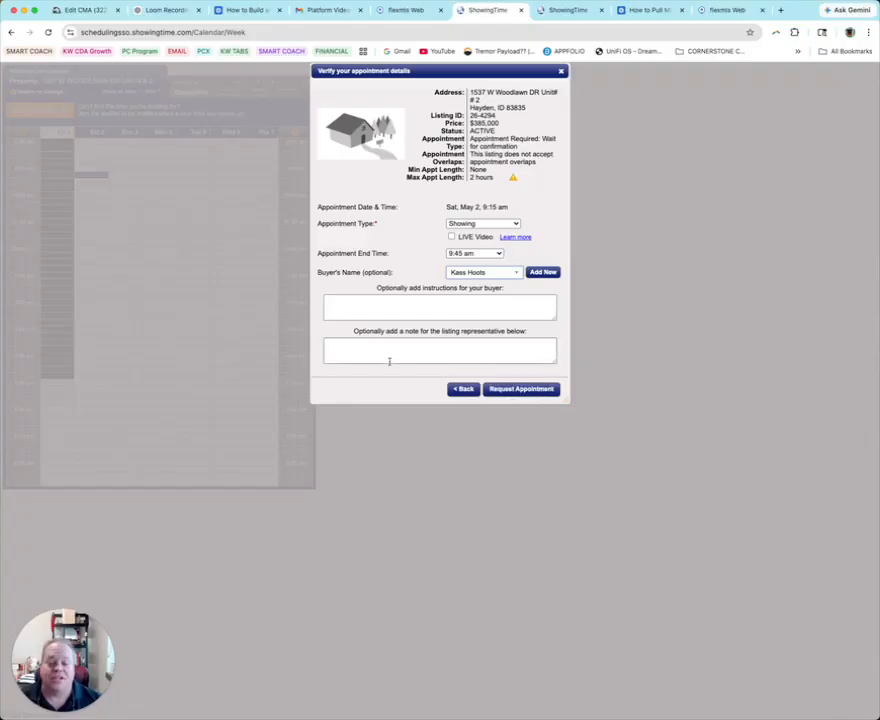
{"action": "left_click", "coordinate": [561, 71]}
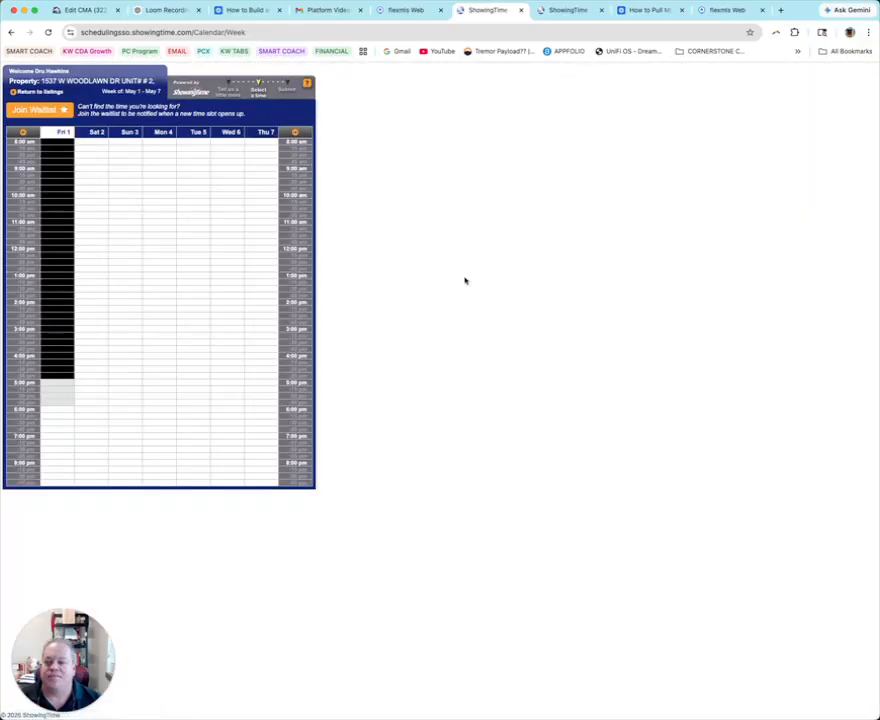
{"action": "left_click", "coordinate": [402, 14]}
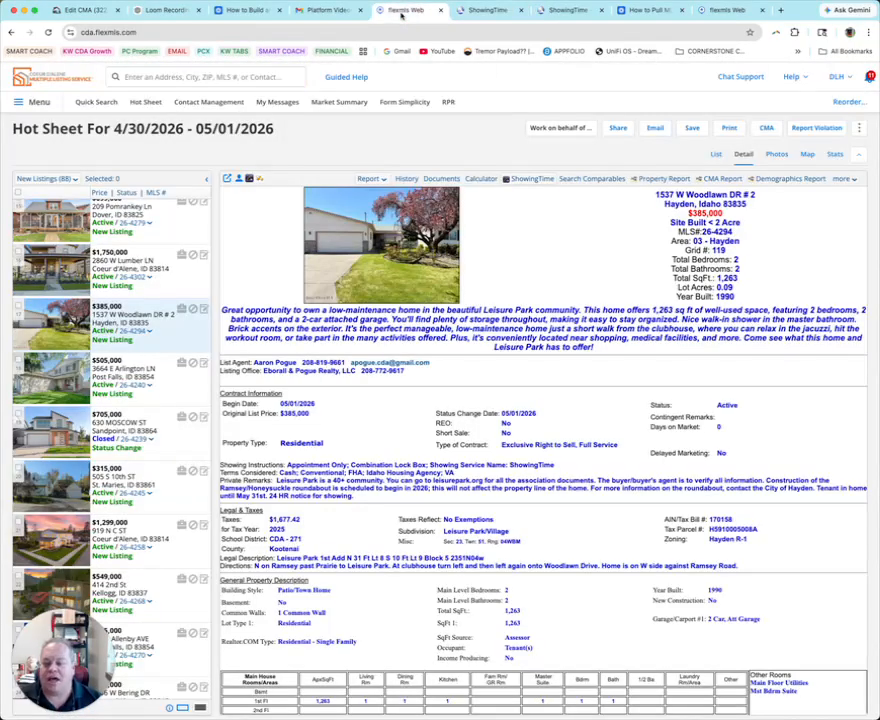